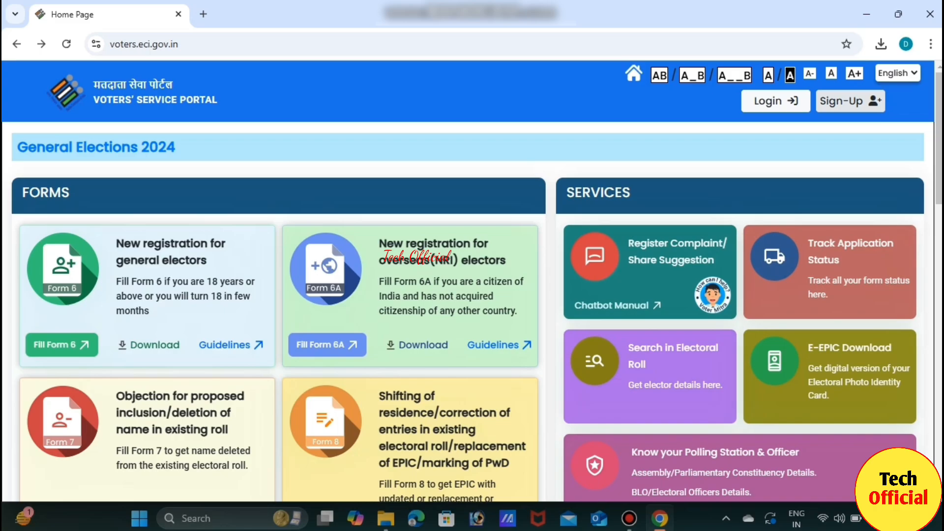
# Step: Open the Indian Resident Elector Sign-Up form from the portal header
pyautogui.click(851, 100)
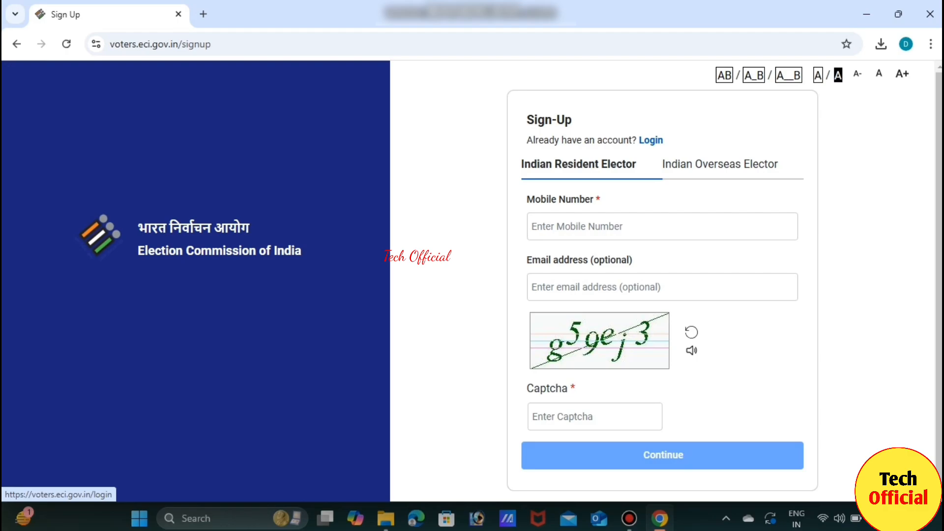
# Step: Switch from the sign-up form to the Login page
pyautogui.click(651, 140)
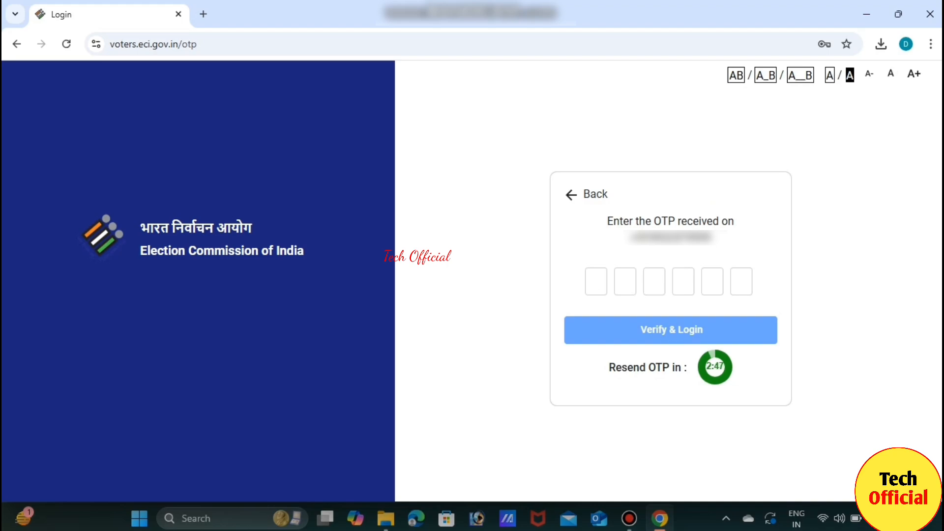
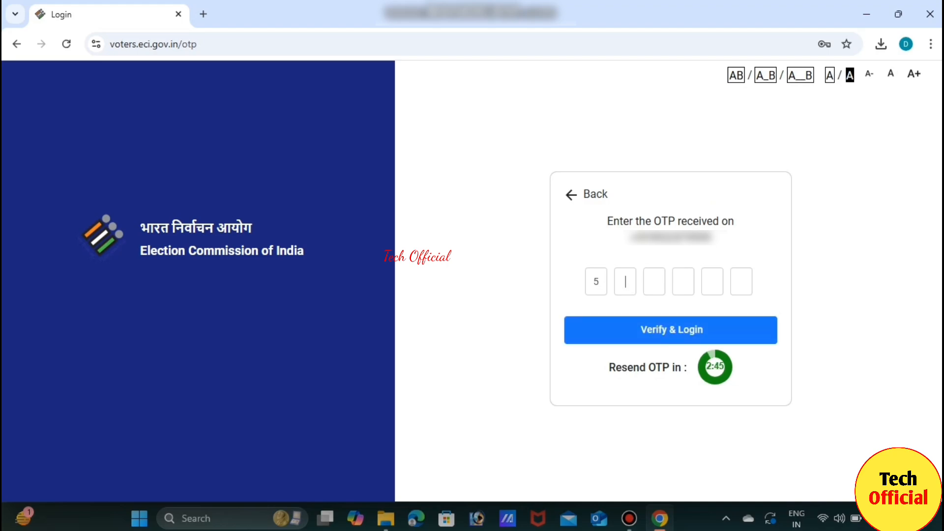
# Step: Enter the six-digit OTP received on the mobile and verify to log in
pyautogui.click(670, 330)
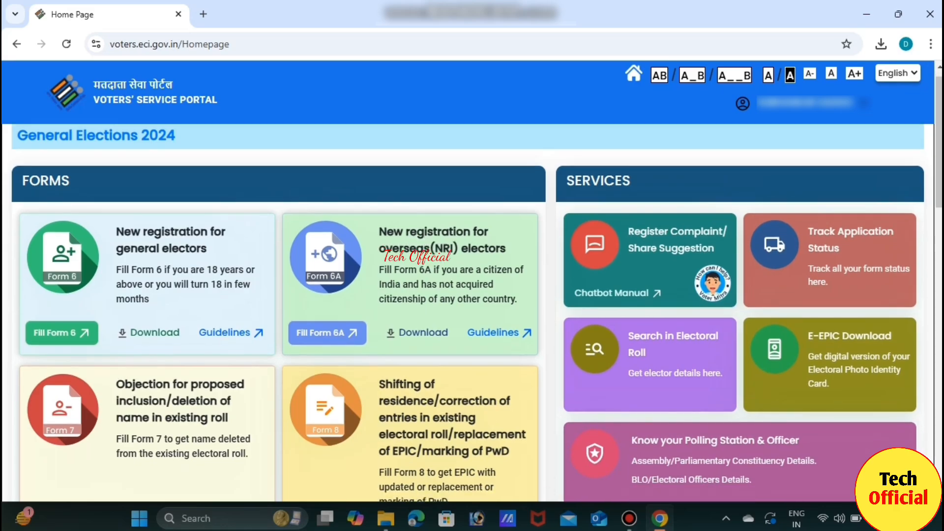
# Step: Scroll down the home page to the Form 8 card
pyautogui.scroll(-2, 472, 287)
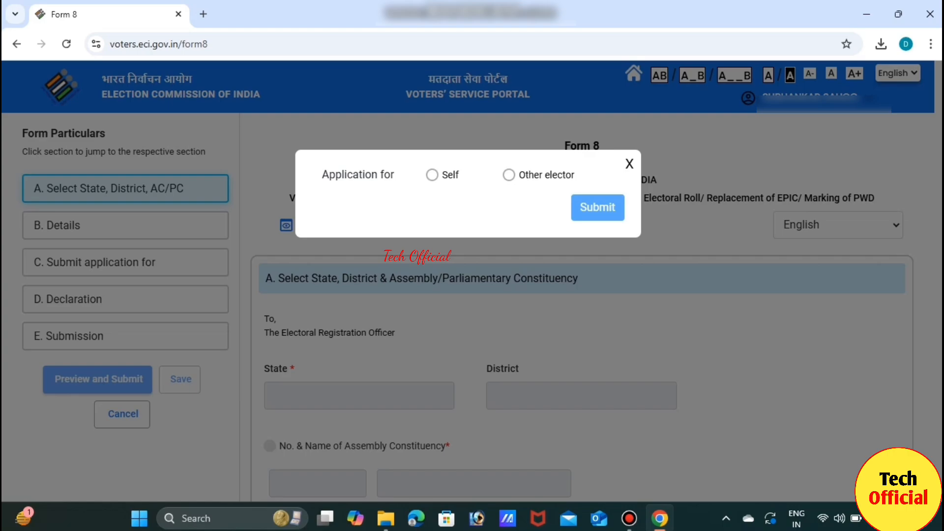
# Step: Choose Other elector as the applicant and go to the Epic Number field
pyautogui.click(509, 175)
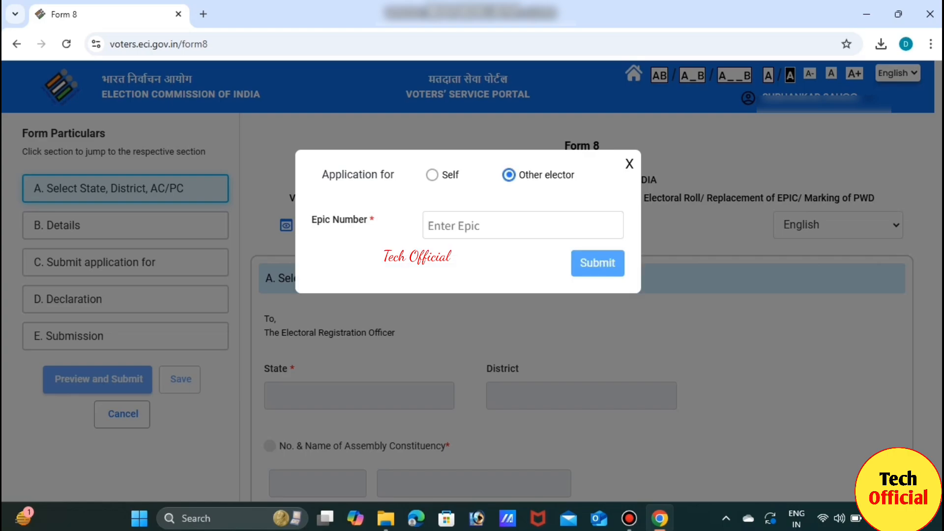
pyautogui.click(523, 225)
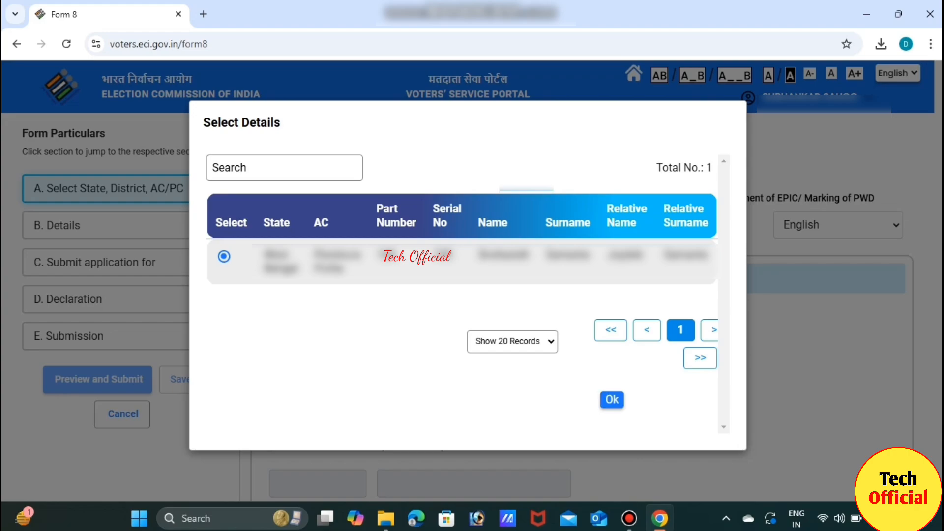
# Step: Confirm the matched elector record and choose Issue of Replacement EPIC without correction
pyautogui.click(612, 400)
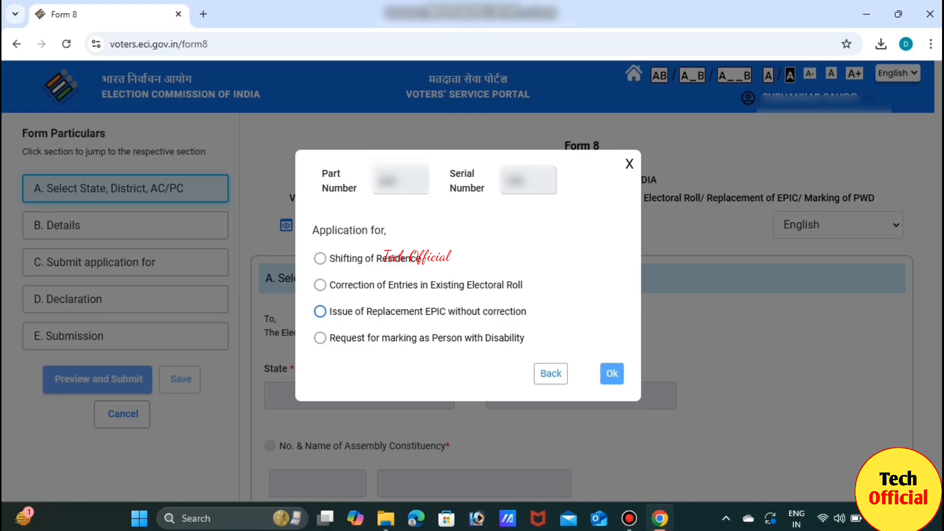
pyautogui.click(320, 312)
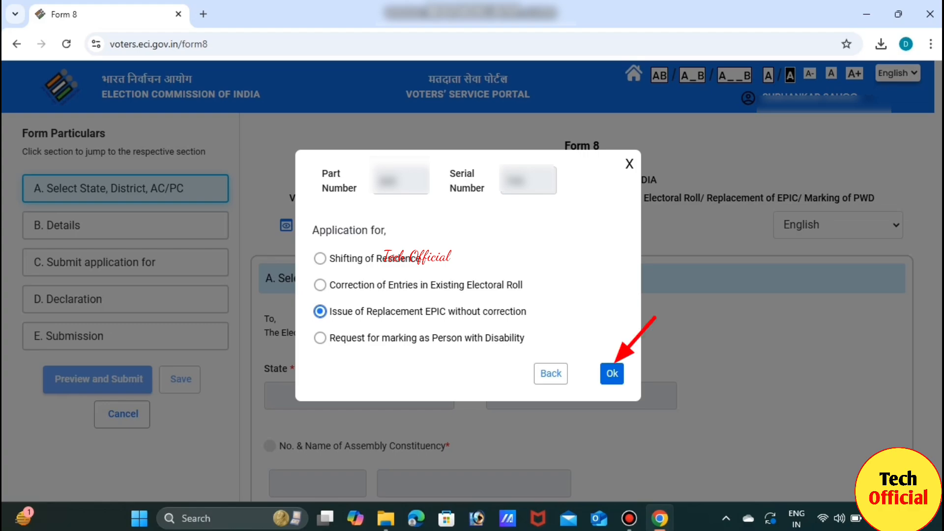
pyautogui.click(612, 373)
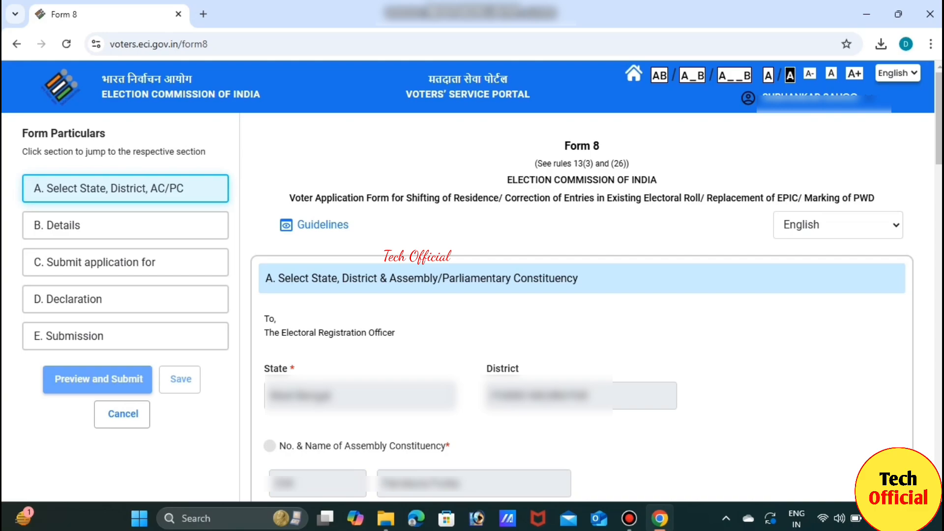
# Step: Accept section A's pre-filled state, district and constituency and advance to Details
pyautogui.scroll(-7, 582, 305)
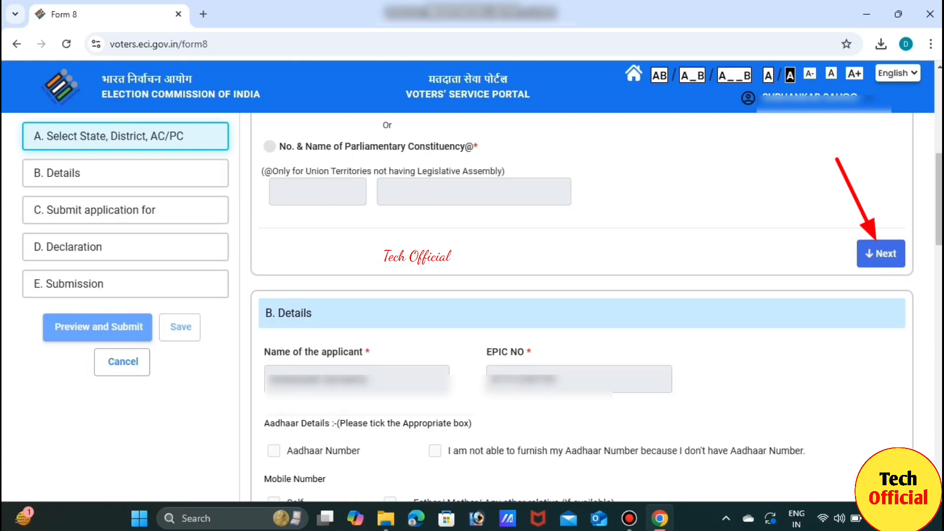
pyautogui.click(881, 253)
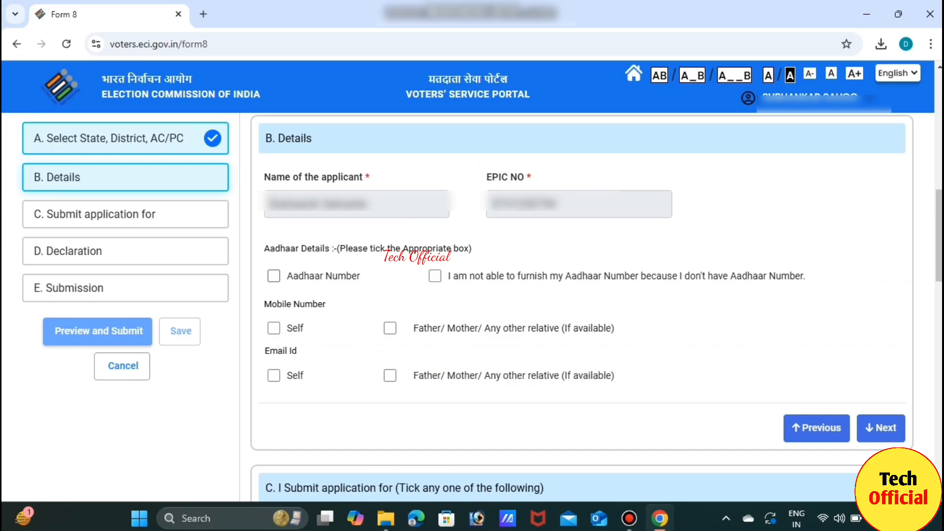
# Step: Indicate an Aadhaar number is available and enter the applicant's Aadhaar number
pyautogui.click(273, 276)
pyautogui.click(325, 326)
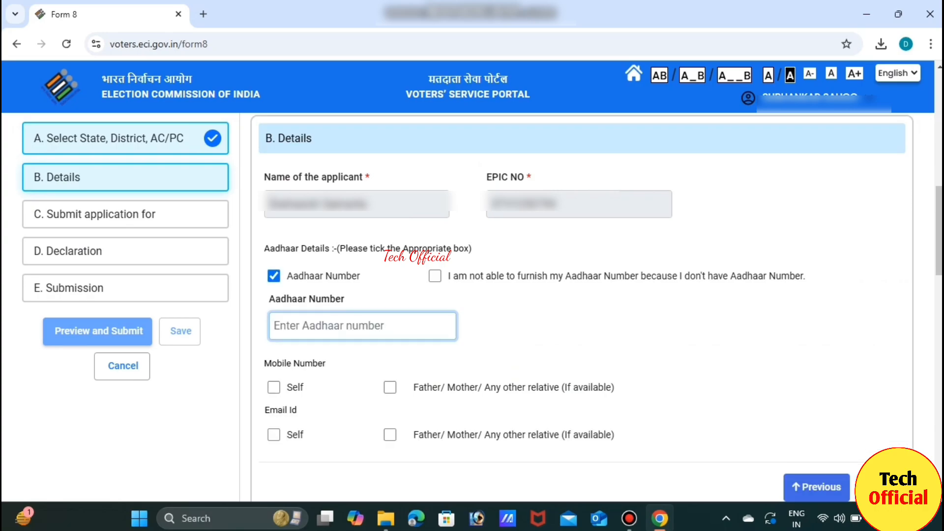
pyautogui.write('••••')
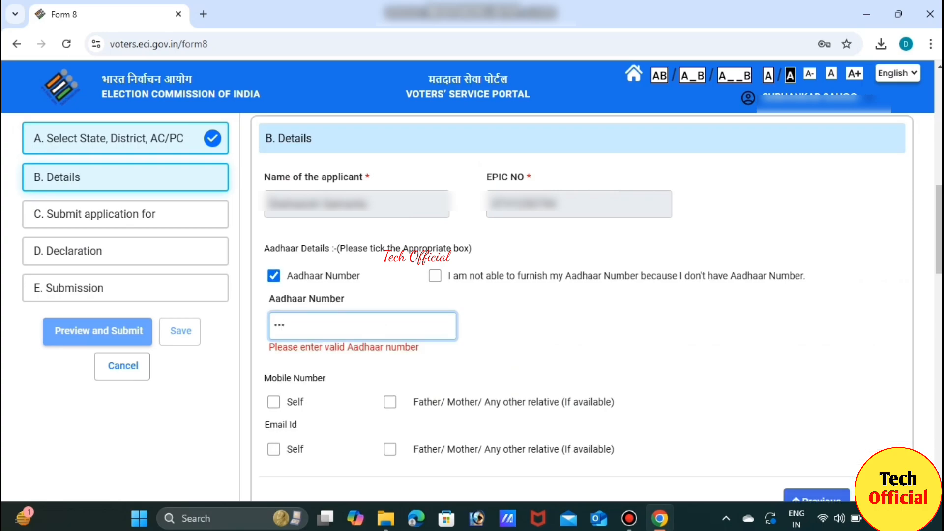
pyautogui.write('••••••••')
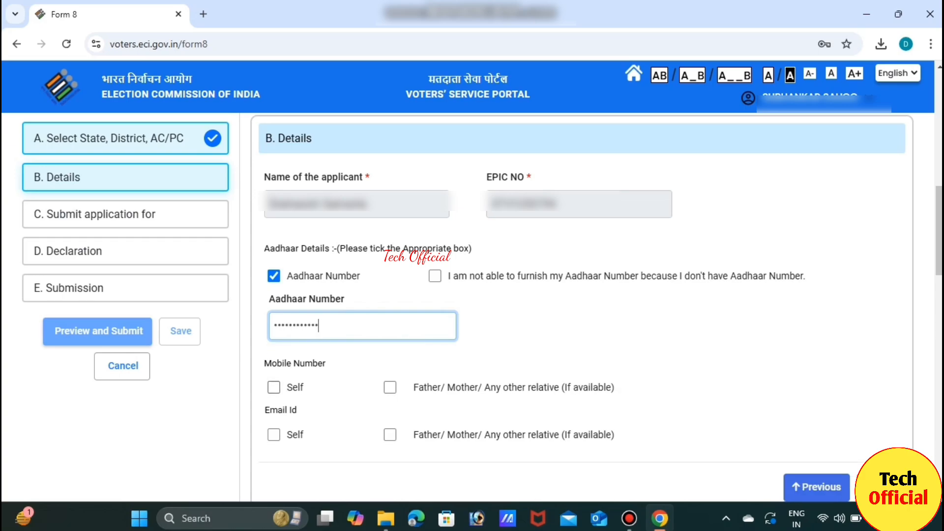
# Step: Enter the applicant's own 10-digit mobile number, correcting a mistyped digit
pyautogui.click(274, 388)
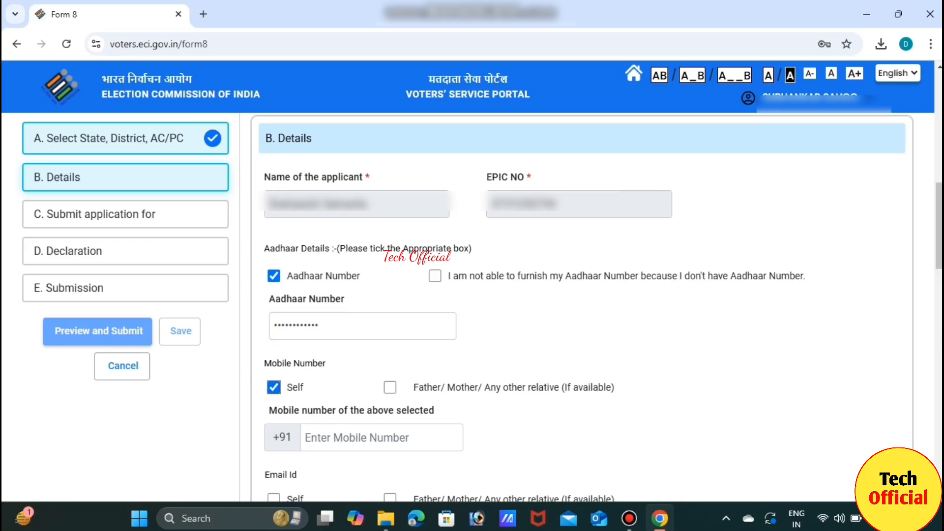
pyautogui.click(382, 438)
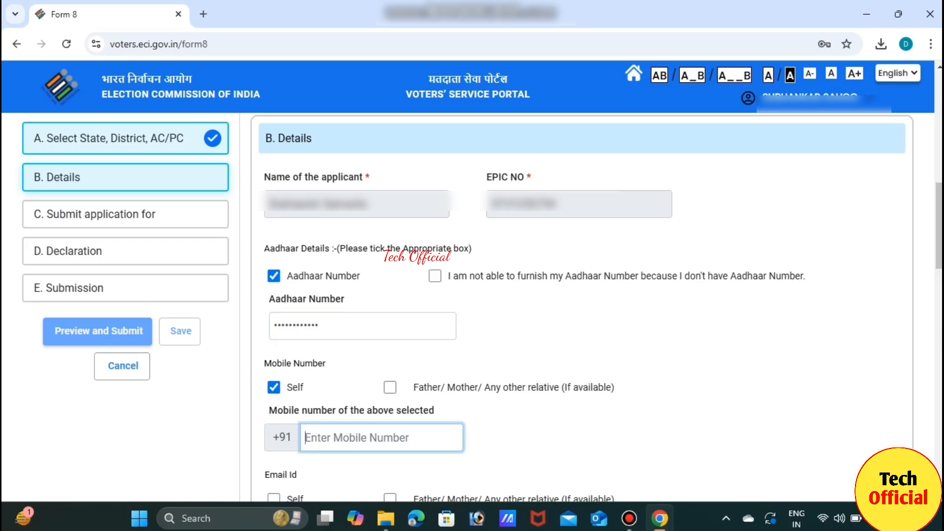
pyautogui.write('76XX')
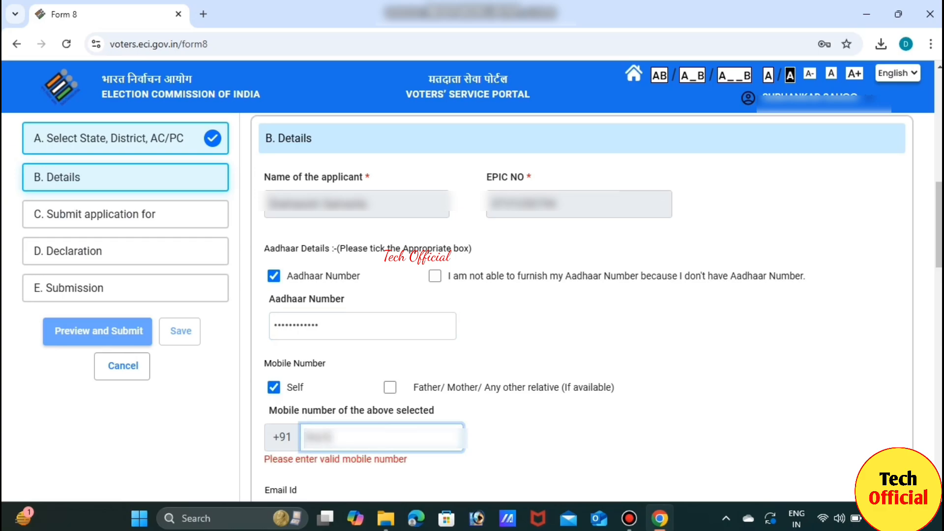
pyautogui.press('BackSpace')
pyautogui.write('X')
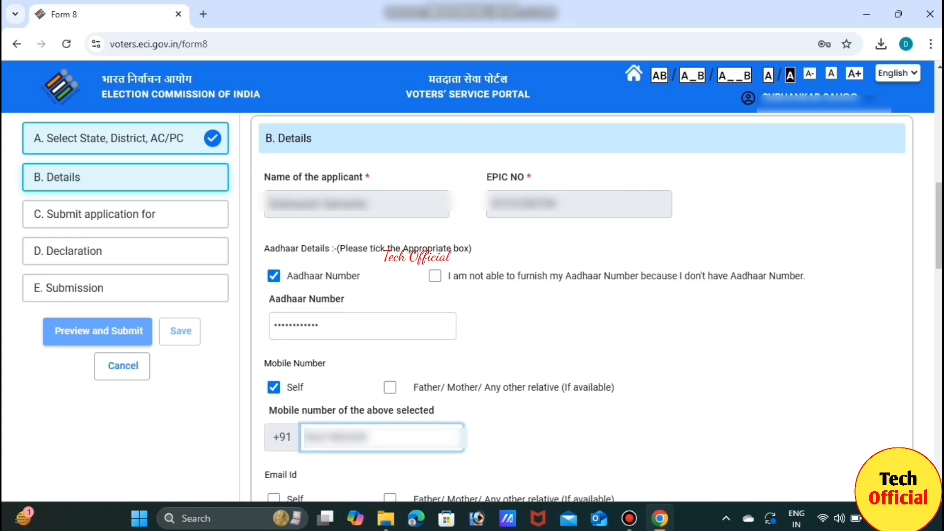
pyautogui.scroll(-7, 580, 305)
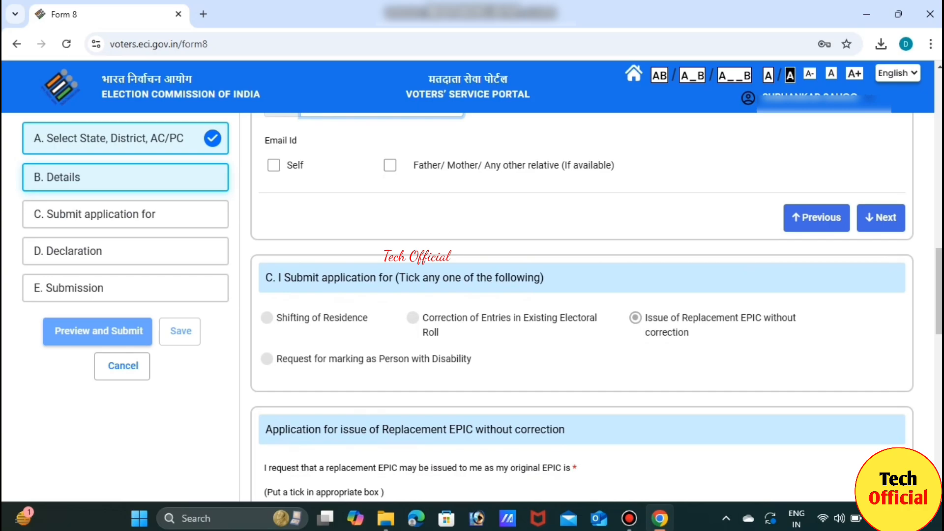
# Step: Mark the Details section complete and advance to section C
pyautogui.click(881, 218)
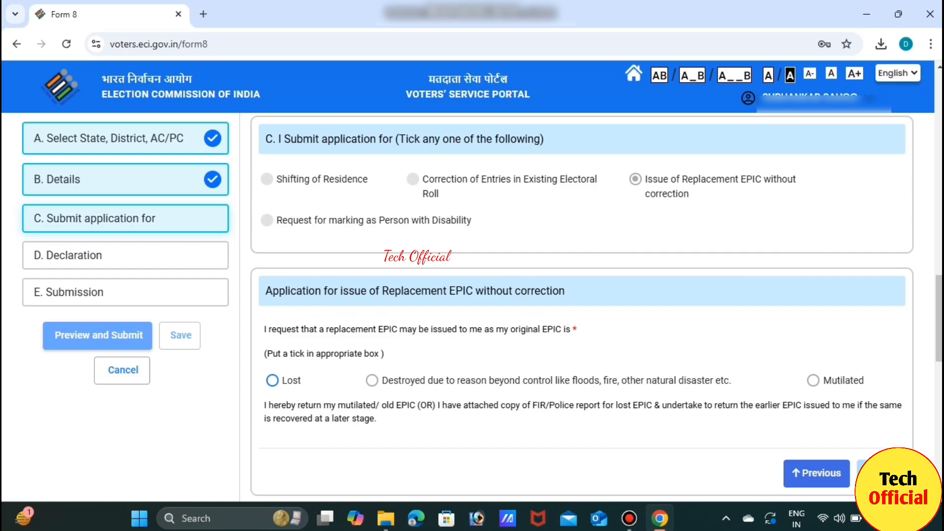
# Step: Mark the original EPIC as destroyed due to reasons beyond control, replacing the Lost choice
pyautogui.click(272, 381)
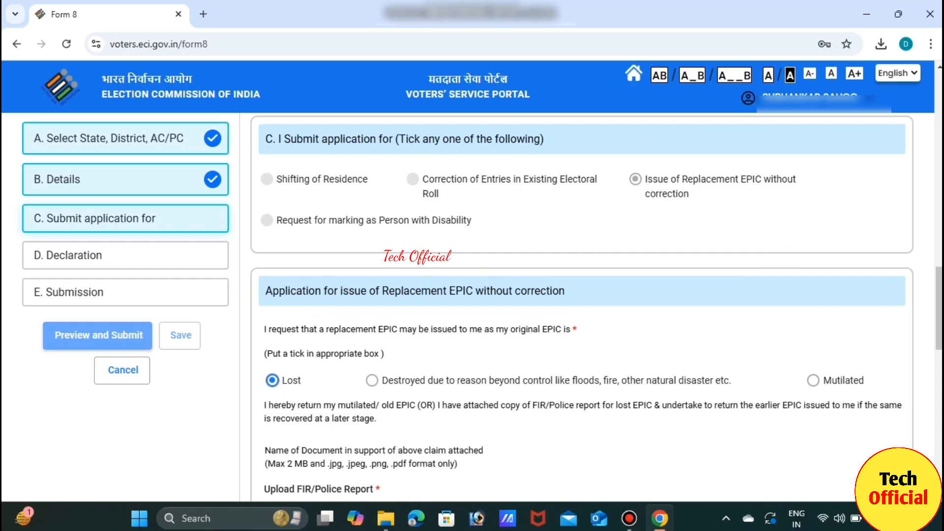
pyautogui.scroll(-3, 582, 307)
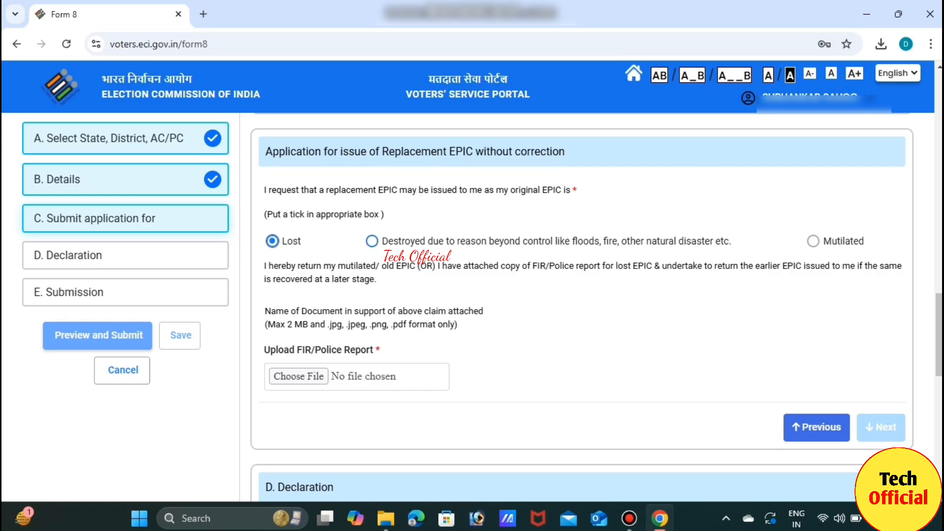
pyautogui.click(372, 241)
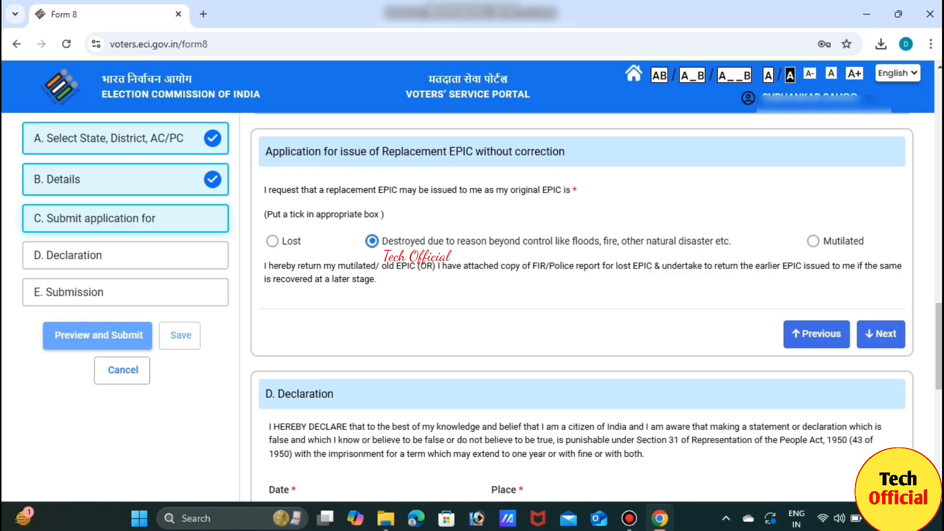
# Step: Leave the original EPIC marked as 'Destroyed' rather than mutilated and continue to the Declaration
pyautogui.click(814, 241)
pyautogui.click(372, 241)
pyautogui.click(881, 334)
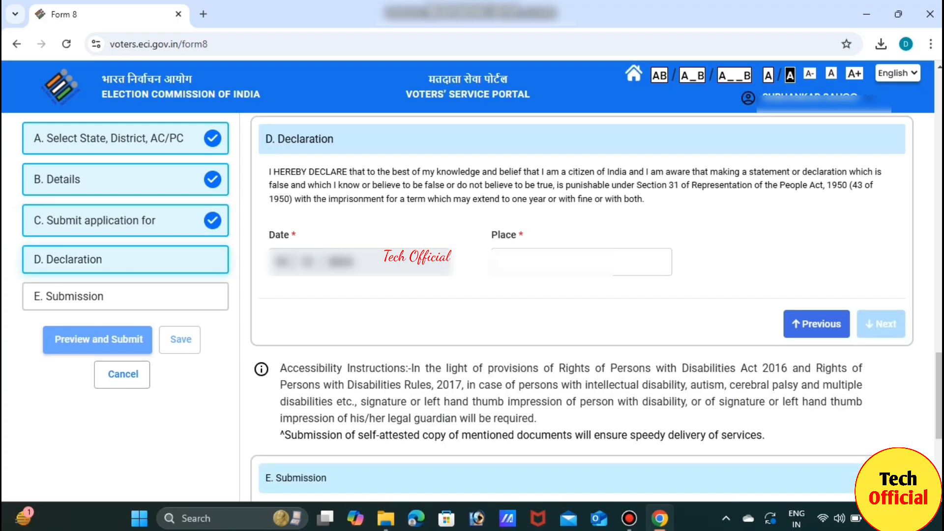
# Step: Fill in the declaration place ('KOLK…') and advance to the submission step
pyautogui.click(582, 262)
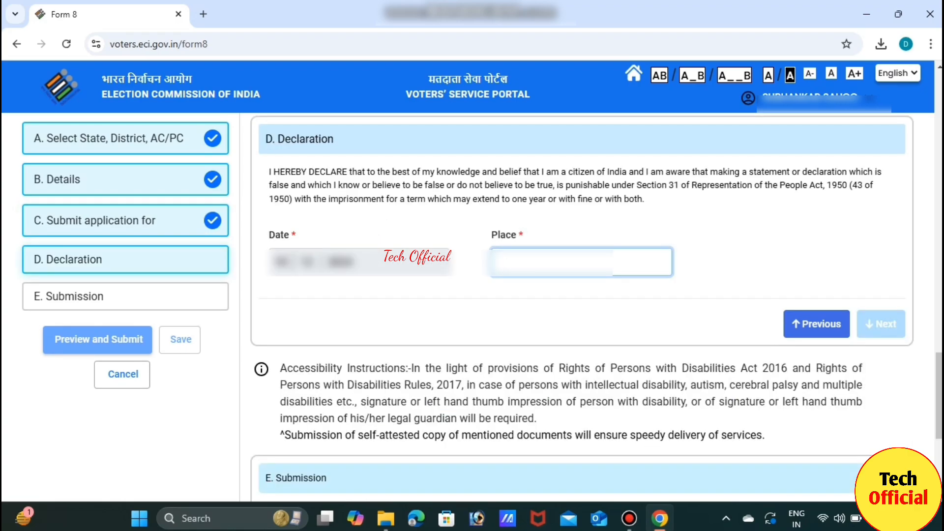
pyautogui.write('KOLK????')
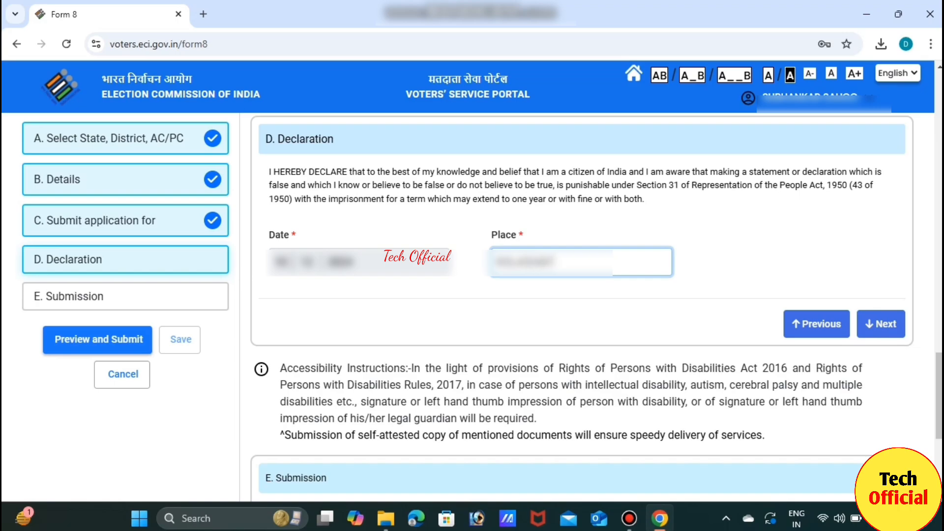
pyautogui.press('Return')
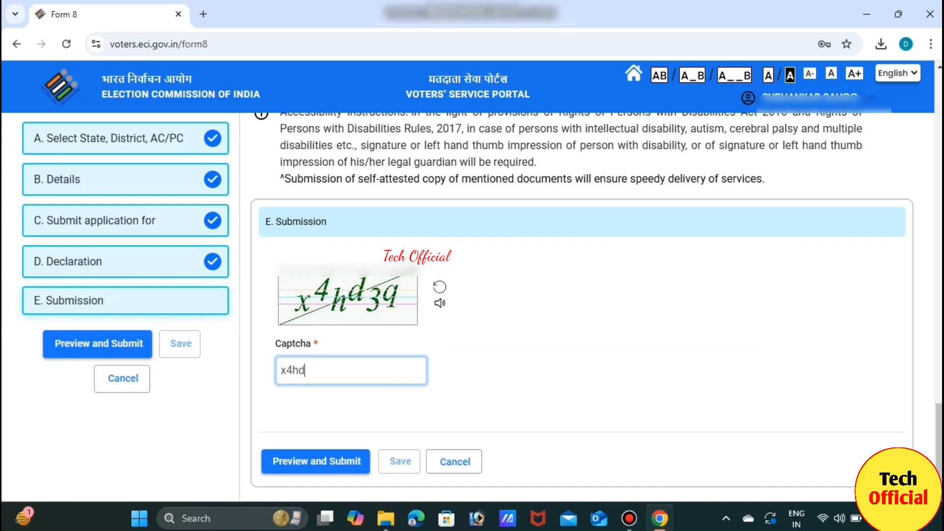
# Step: Enter the displayed captcha code and open the preview of the filled Form 8
pyautogui.write('3q')
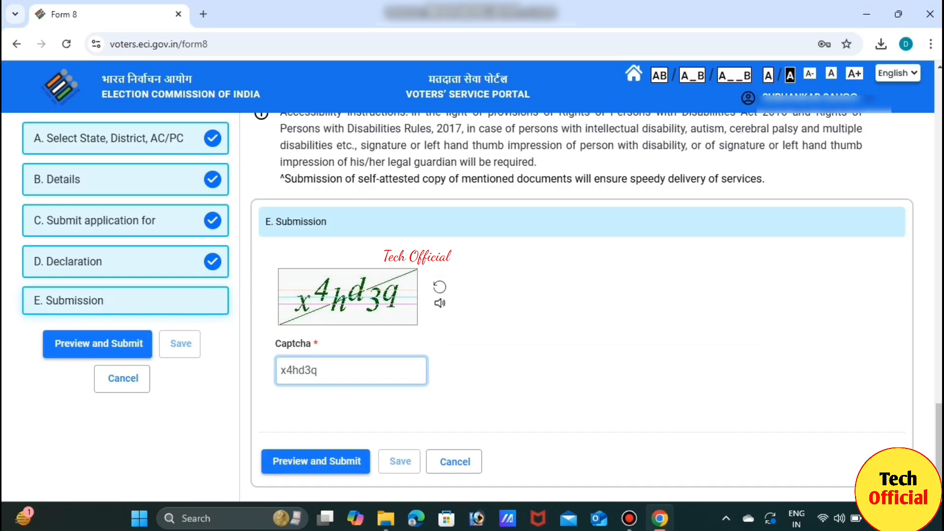
pyautogui.click(316, 461)
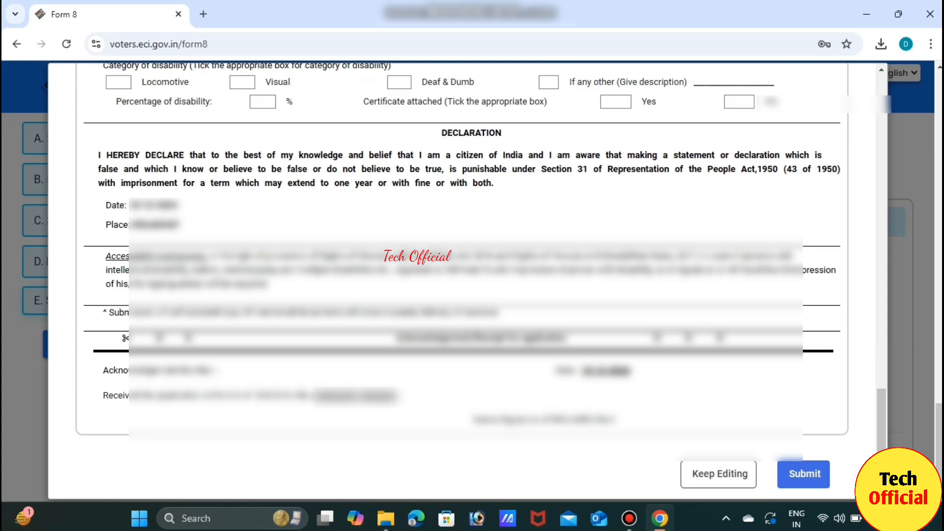
# Step: Submit the previewed Form 8 and confirm 'Yes' in the 'Are You Sure?' dialog
pyautogui.click(805, 474)
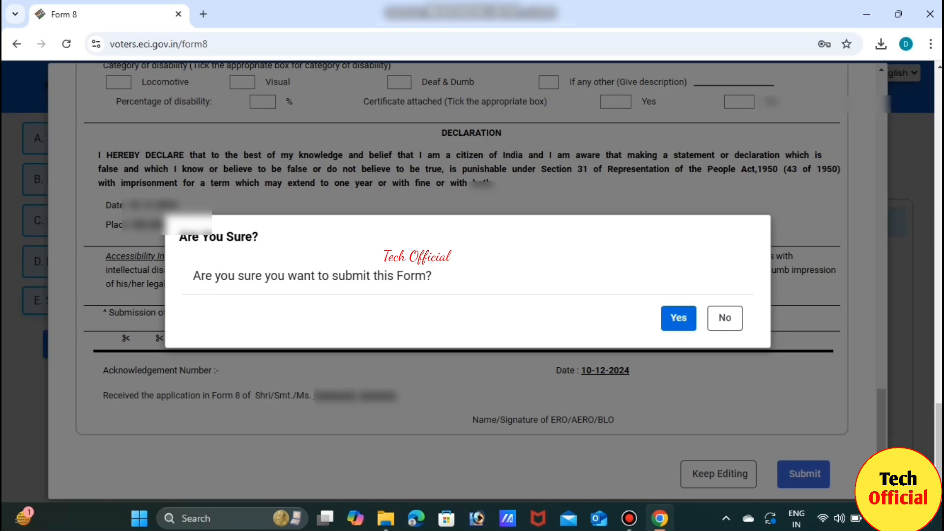
pyautogui.click(678, 318)
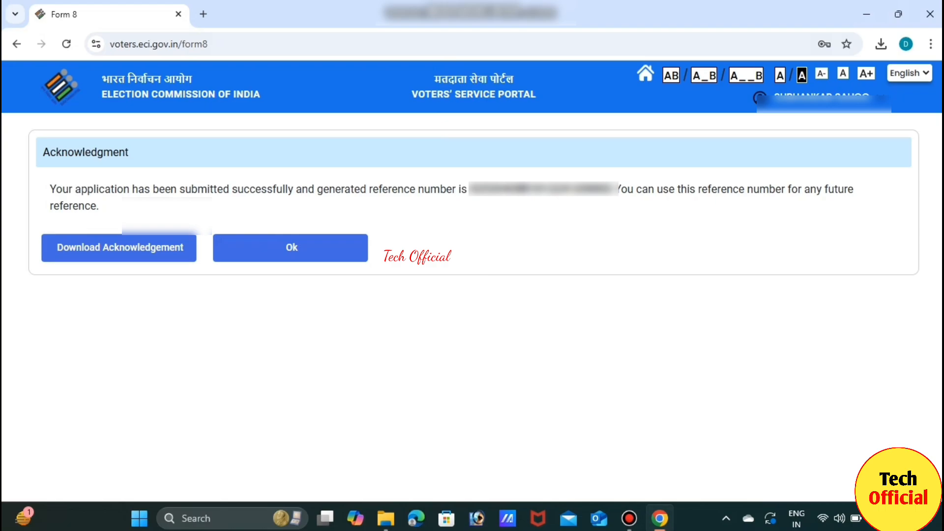
# Step: Download the Form 8 submission acknowledgement
pyautogui.click(119, 248)
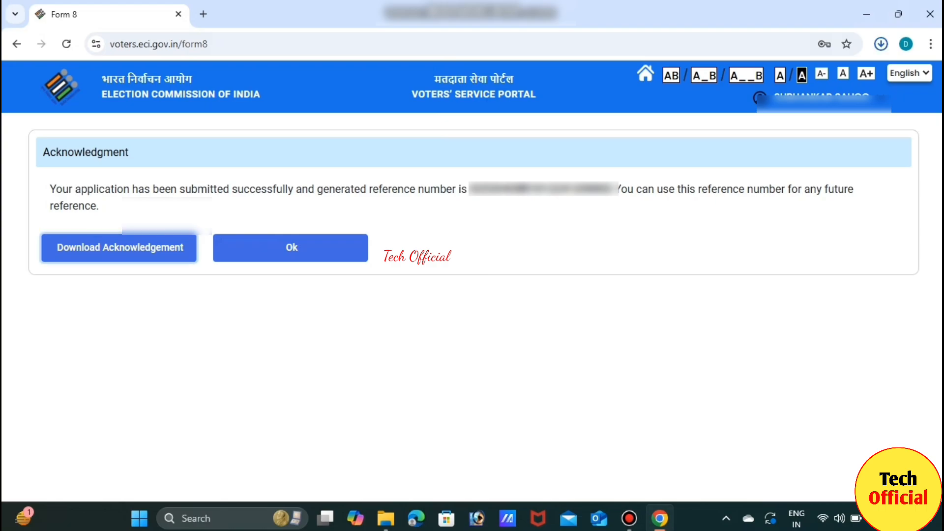